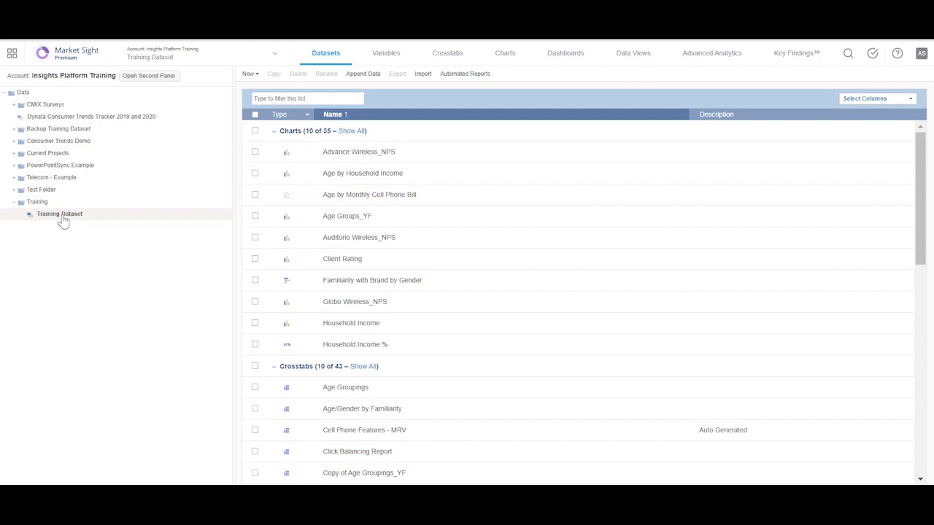
# - Start appending records to a copy of Training Dataset, uploading Training Dataset - New Respondents as the new data file
pyautogui.rightClick(64, 220)
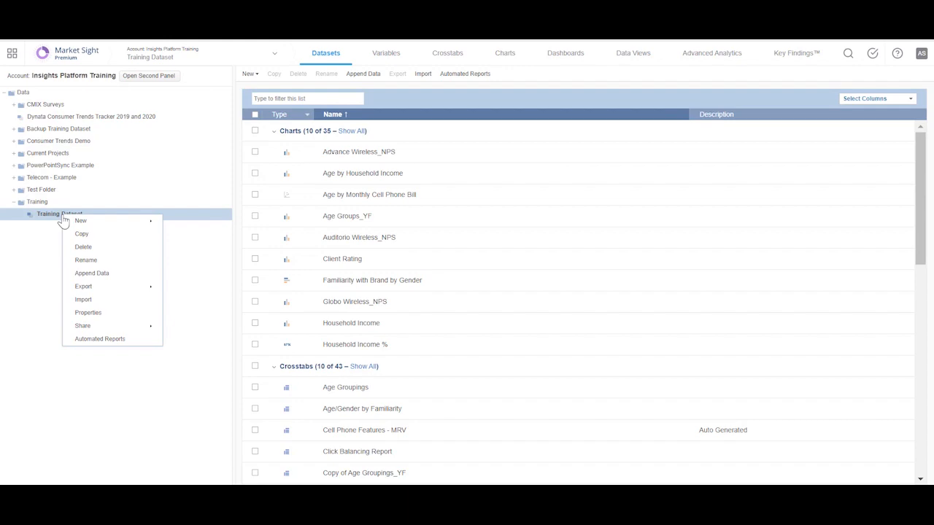
pyautogui.click(103, 274)
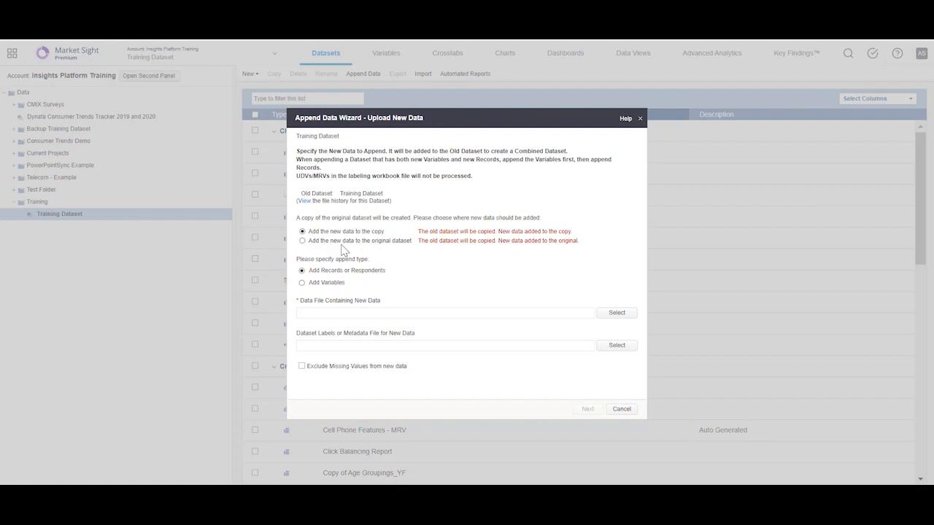
pyautogui.click(609, 313)
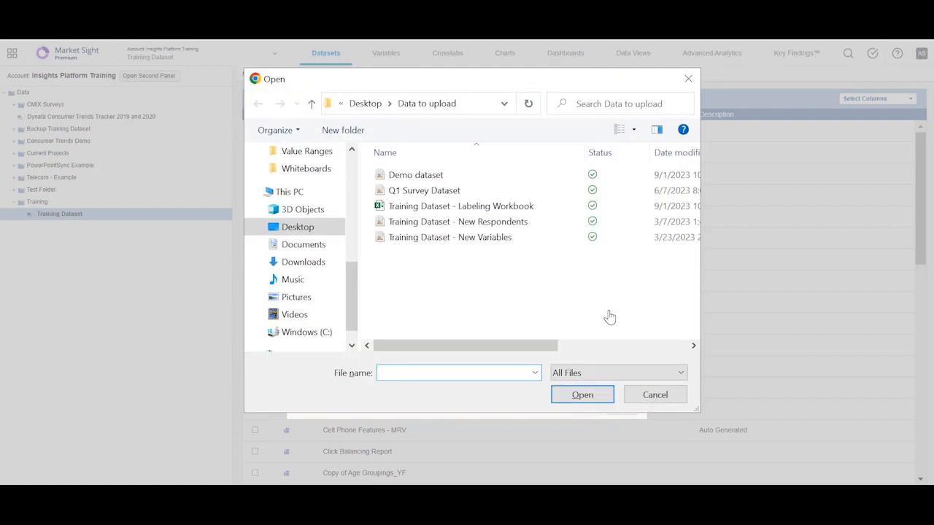
pyautogui.click(535, 223)
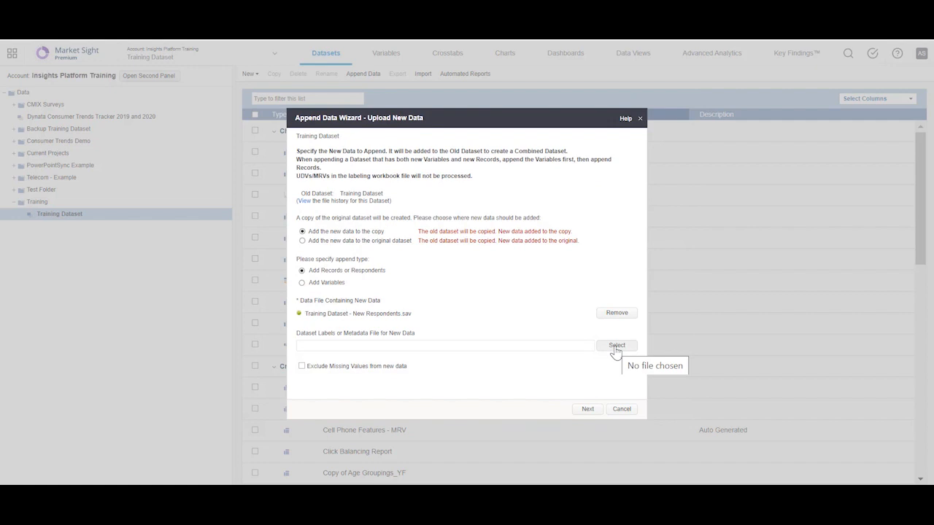
pyautogui.click(588, 410)
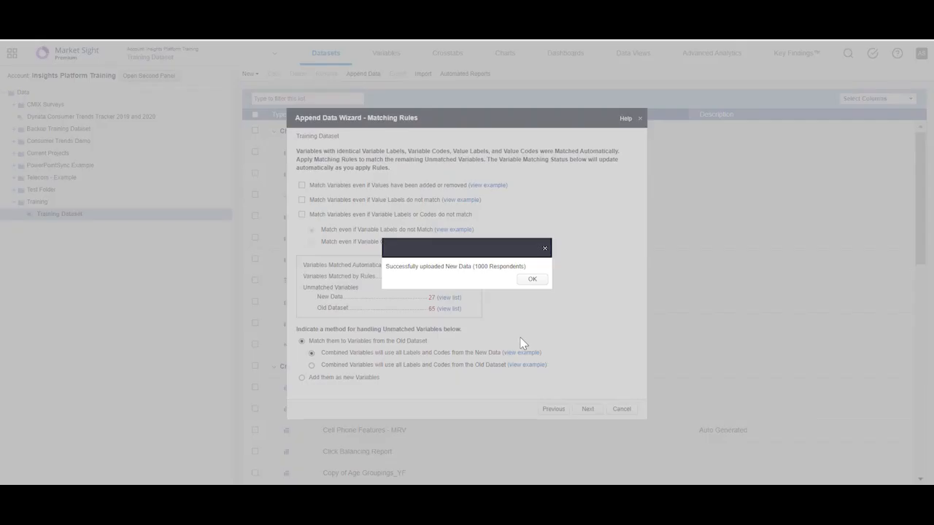
pyautogui.click(533, 280)
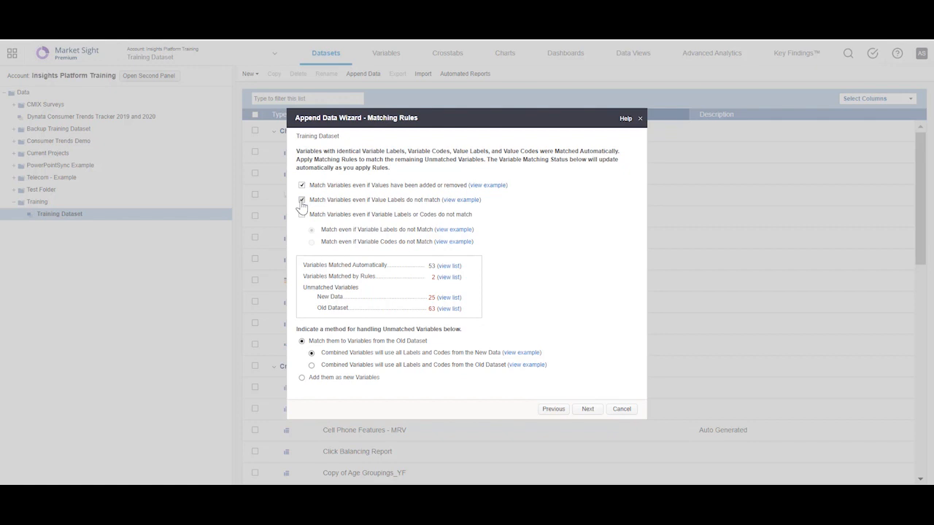
# - Apply the rule for variable labels or codes that do not match, use all New Data labels and codes, and proceed to manual matching
pyautogui.click(301, 217)
pyautogui.click(312, 352)
pyautogui.click(589, 410)
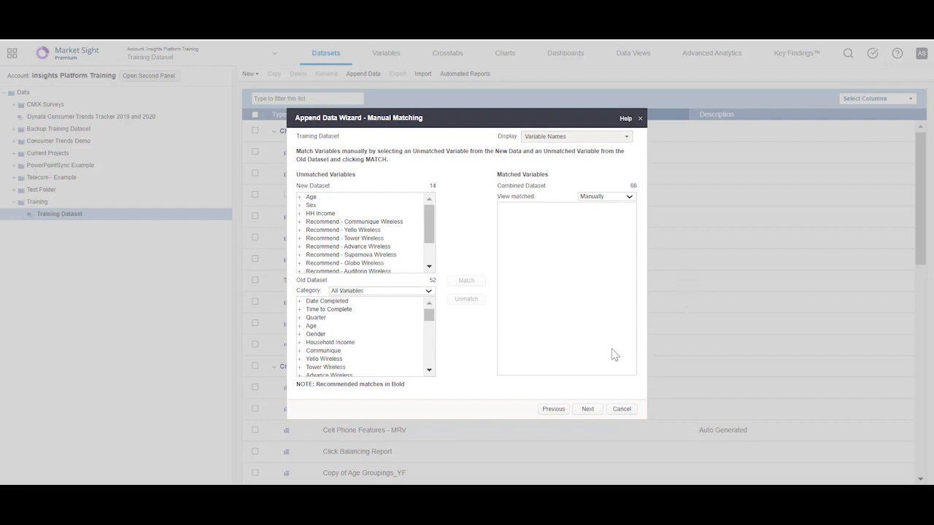
# - Select HH Income in the new dataset and Household Income in the old one, try matching them, and cancel the confirmation
pyautogui.moveTo(300, 221); pyautogui.dragTo(319, 221)
pyautogui.click(319, 216)
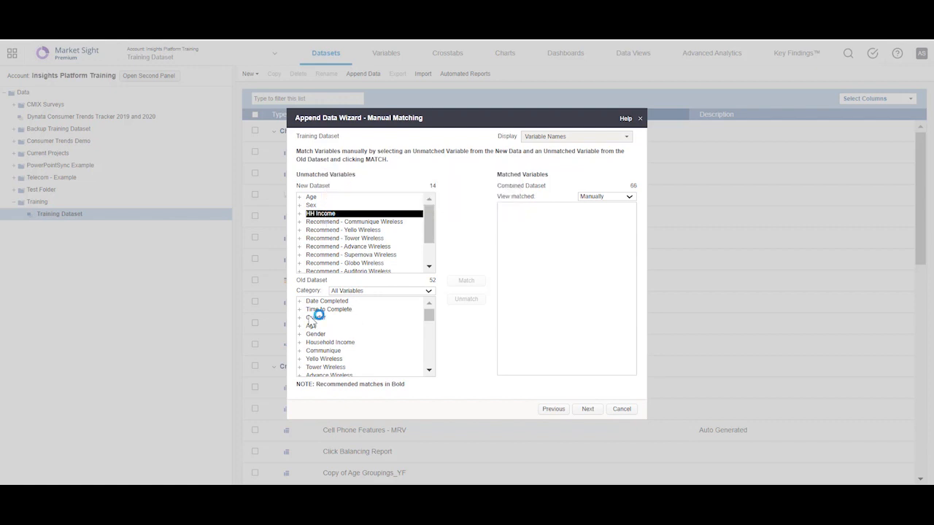
pyautogui.click(320, 341)
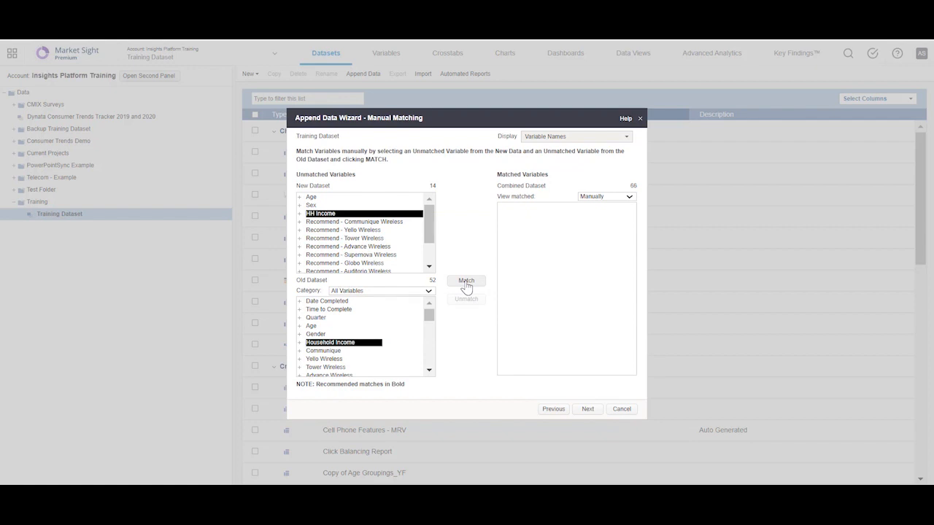
pyautogui.click(466, 282)
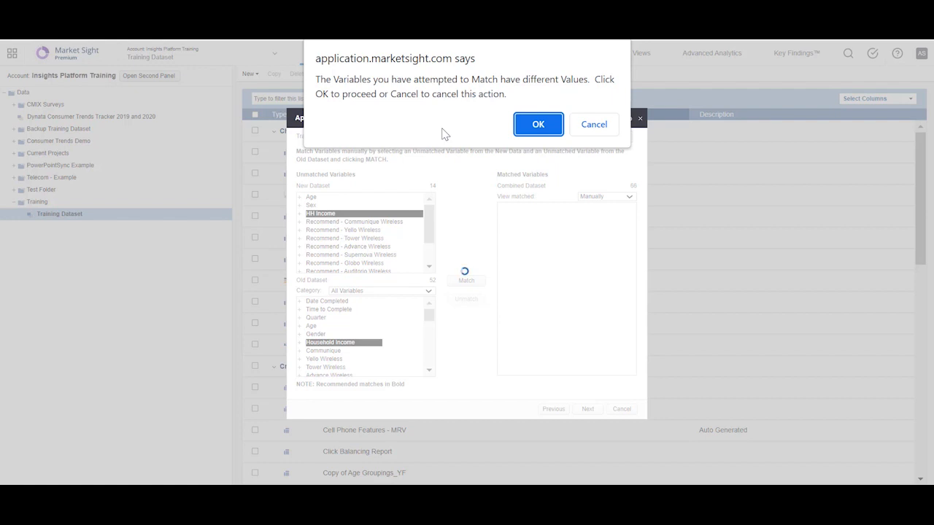
pyautogui.click(592, 128)
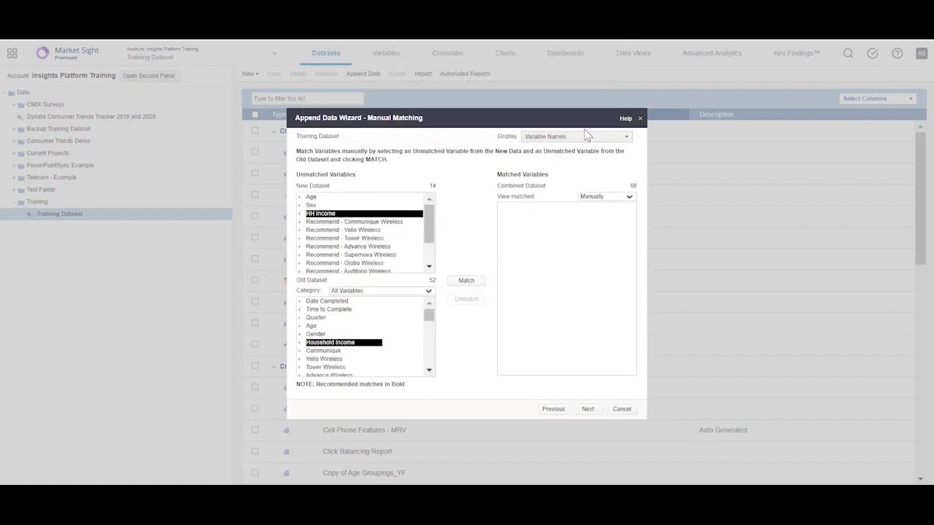
# - Expand both income variables to compare their values, and match HH Income with Household Income despite the differing values
pyautogui.click(299, 214)
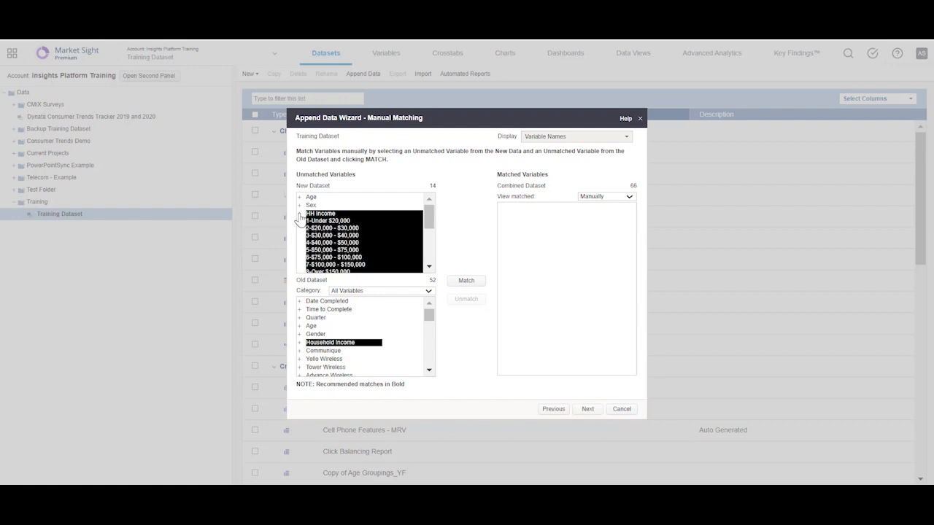
pyautogui.click(429, 267)
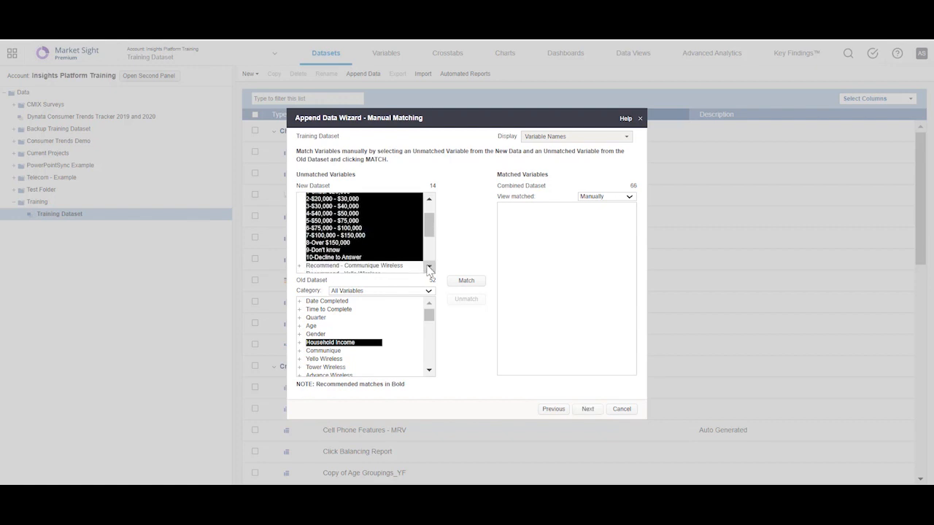
pyautogui.click(429, 370)
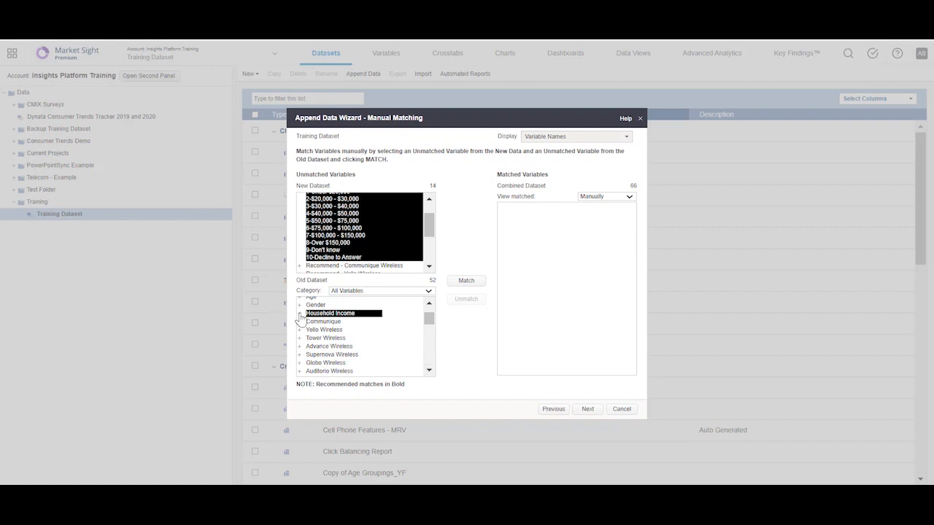
pyautogui.click(299, 314)
pyautogui.click(429, 370)
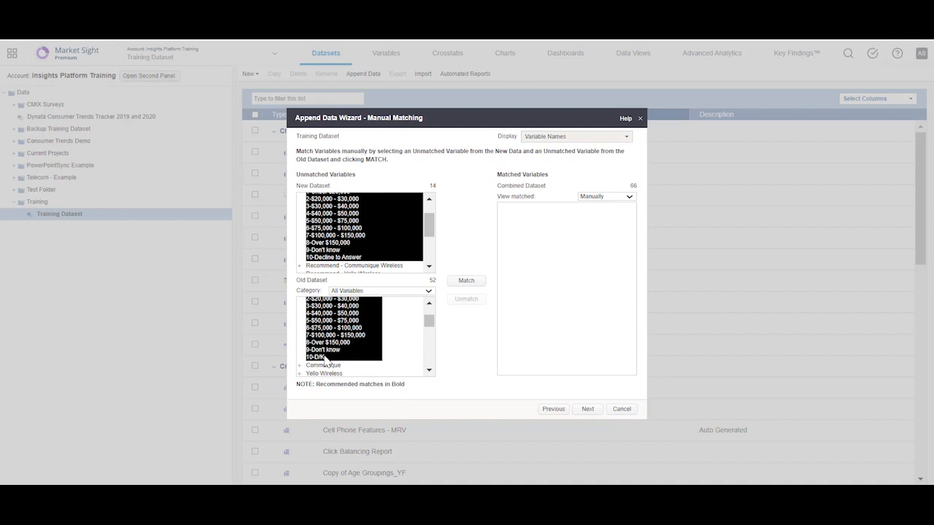
pyautogui.click(465, 280)
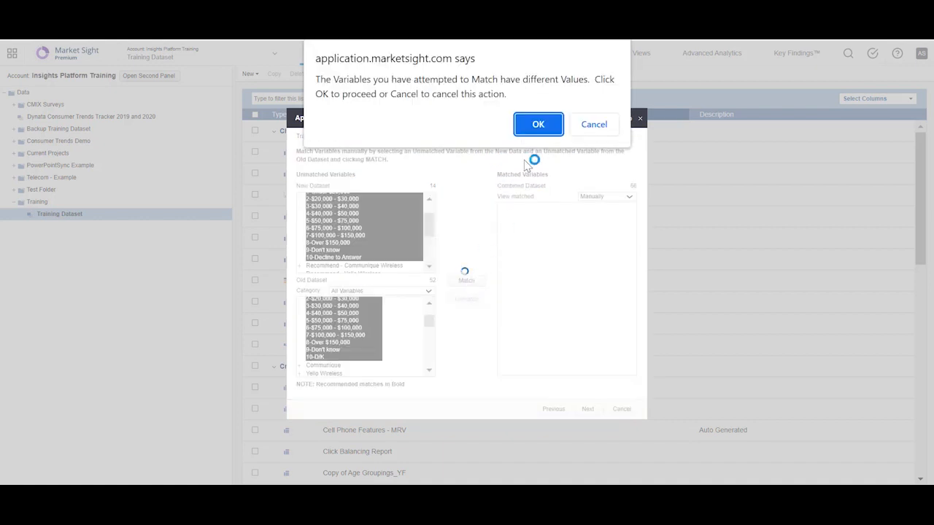
pyautogui.click(540, 128)
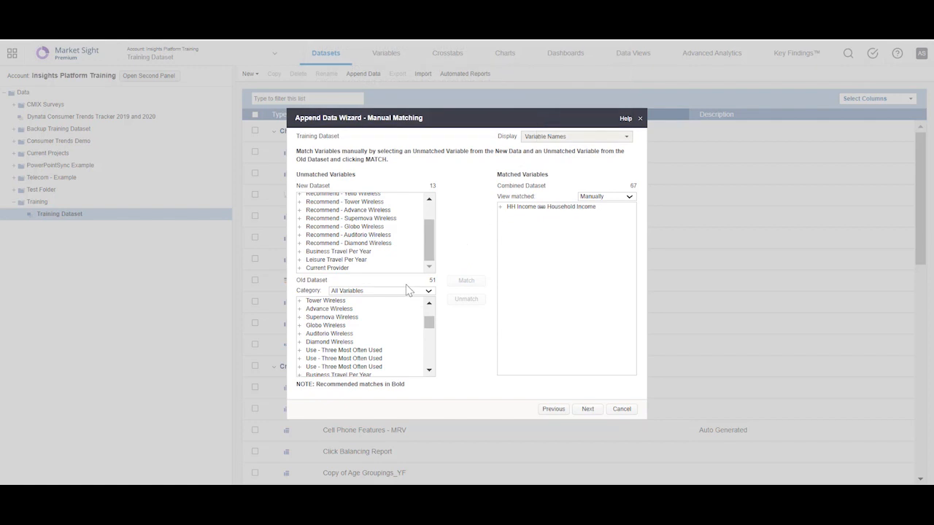
# - Match Age from the new dataset with Age from the old dataset, accepting the differing values
pyautogui.scroll(2, 328, 219)
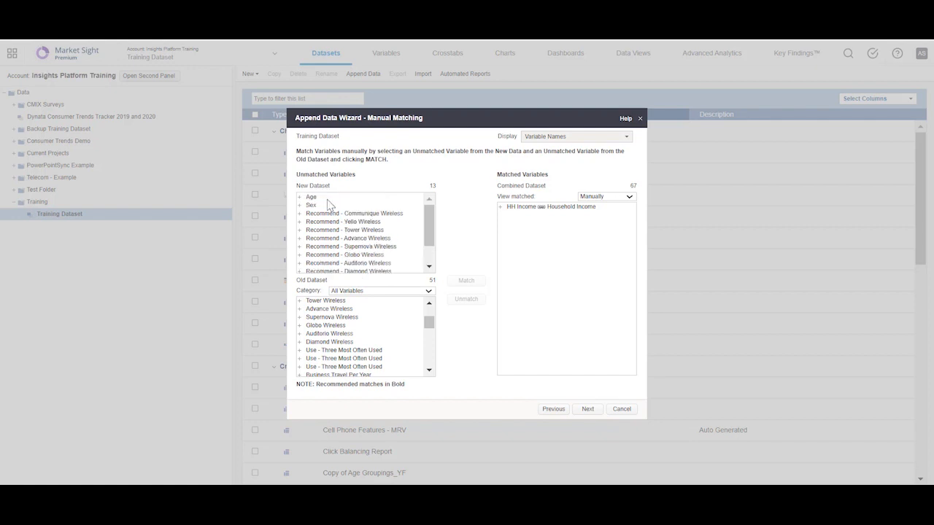
pyautogui.click(328, 197)
pyautogui.scroll(2, 430, 325)
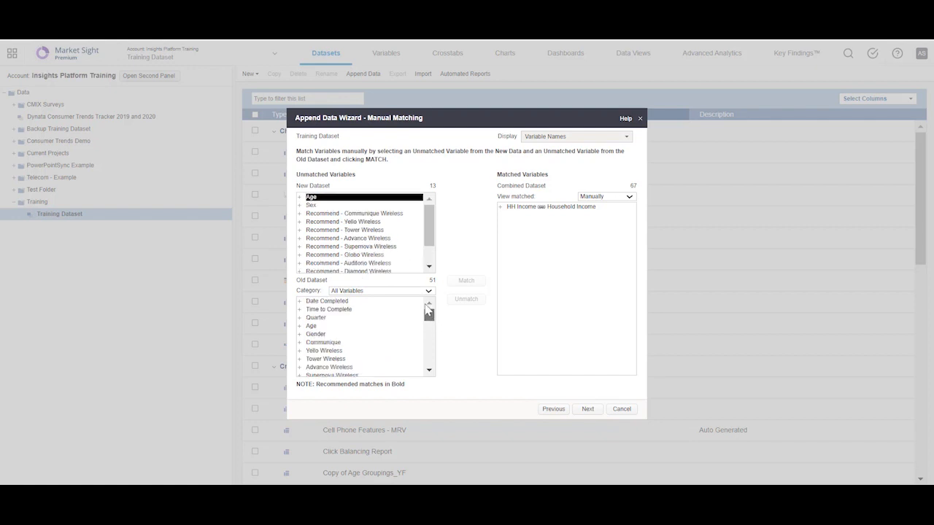
pyautogui.click(394, 325)
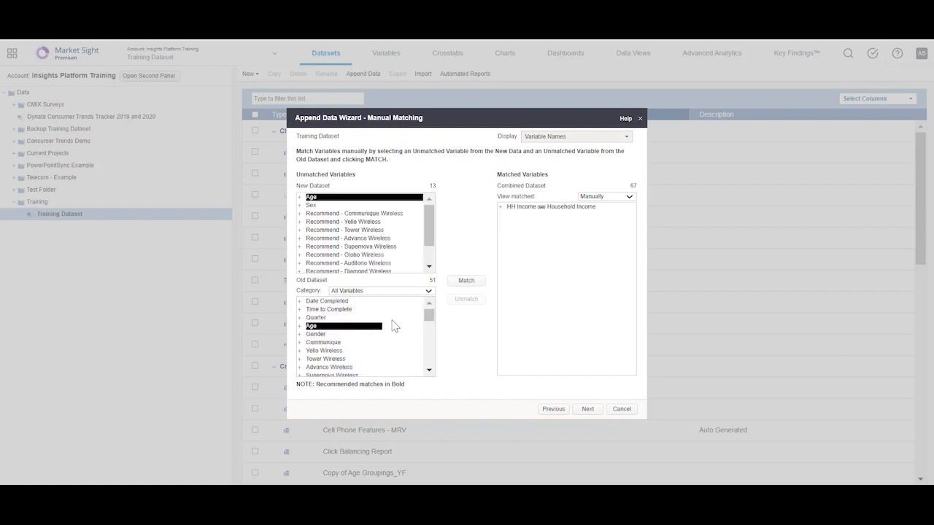
pyautogui.click(461, 285)
pyautogui.click(538, 124)
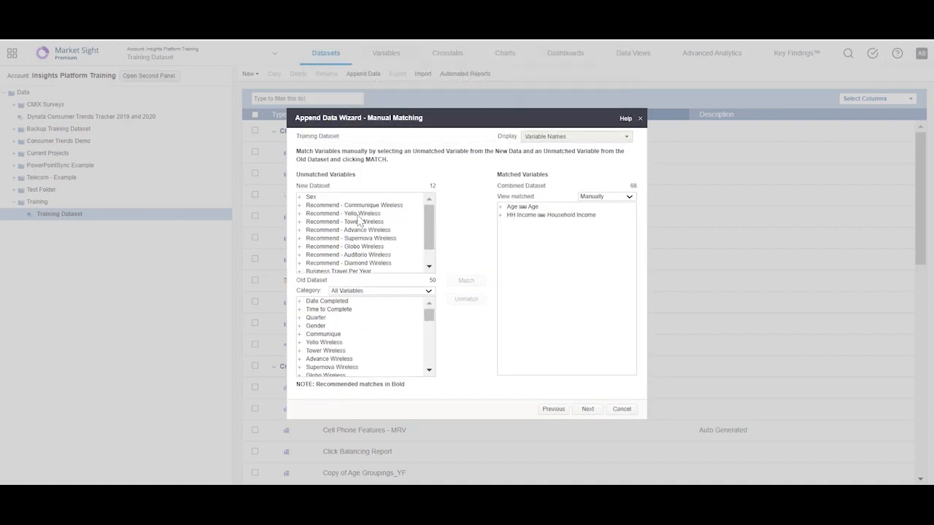
# - Match Sex from the new dataset with Gender from the old dataset, accepting the differing values
pyautogui.click(336, 198)
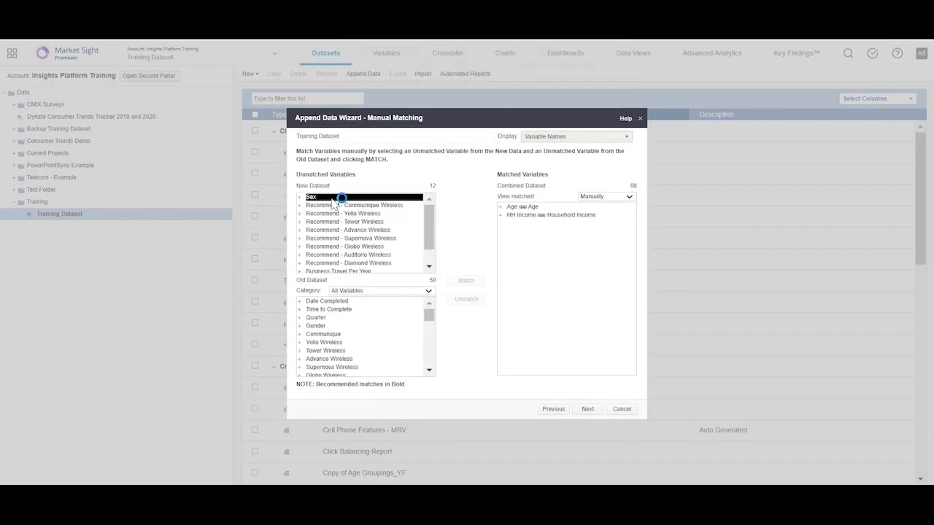
pyautogui.click(321, 326)
pyautogui.click(467, 286)
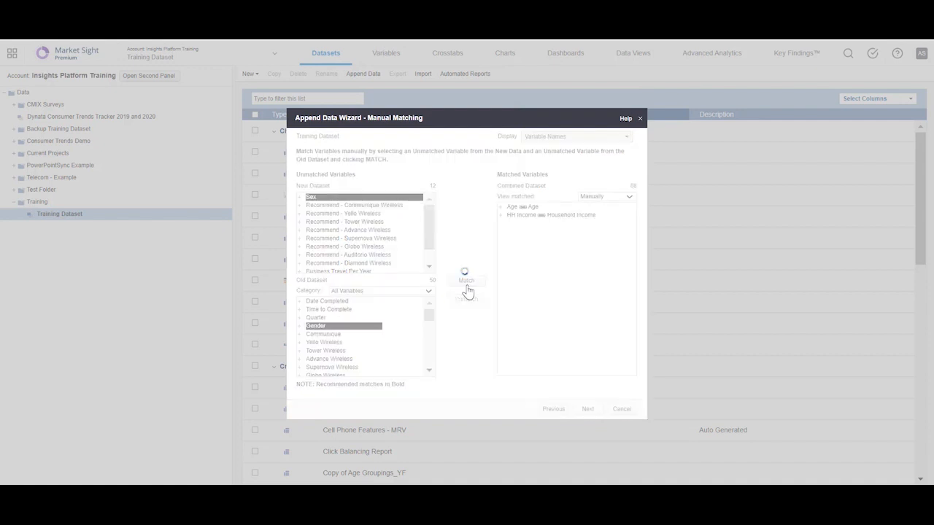
pyautogui.click(537, 124)
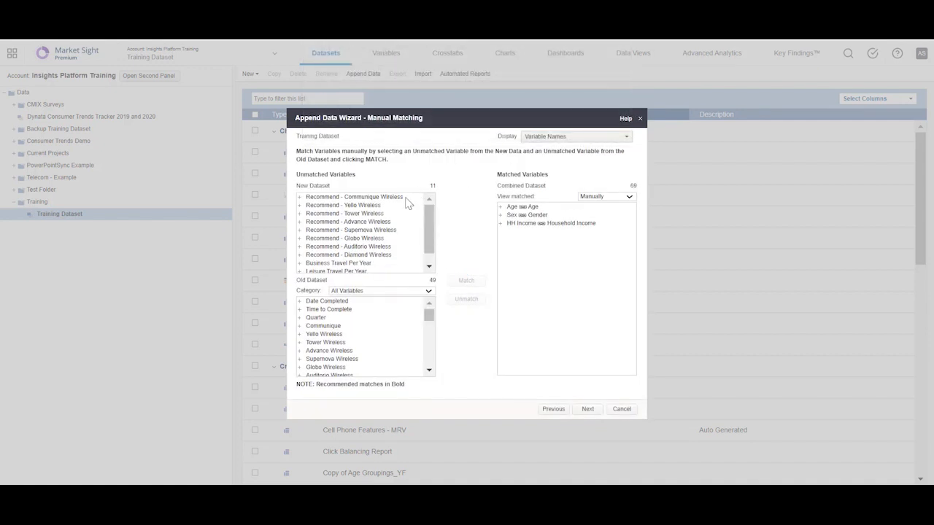
# - Match Recommend - Communique Wireless with Communique, and Recommend - Yello Wireless with Yello Wireless, accepting differing values
pyautogui.click(407, 199)
pyautogui.click(336, 327)
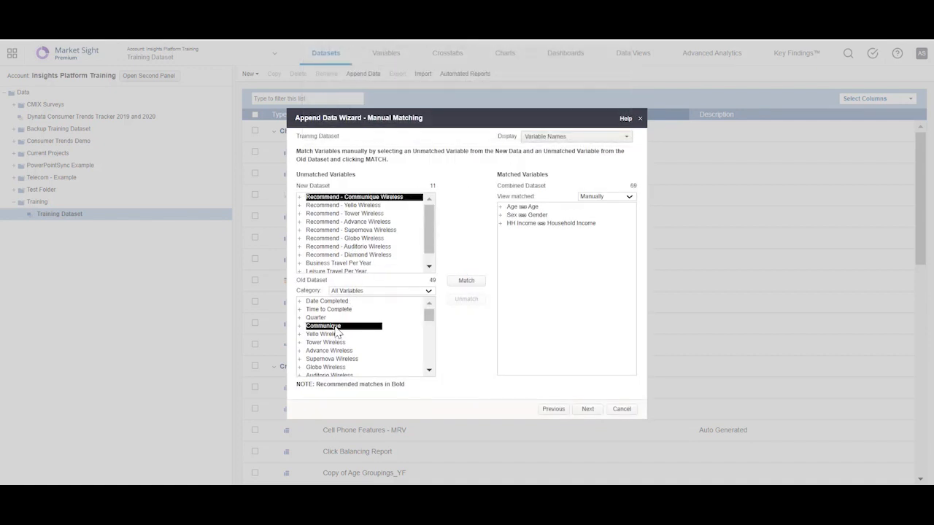
pyautogui.click(466, 281)
pyautogui.click(550, 126)
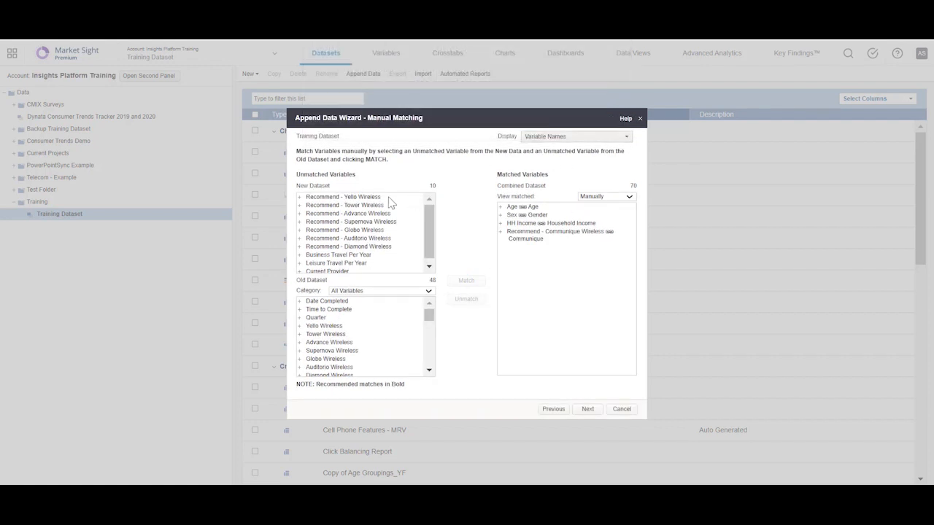
pyautogui.click(392, 198)
pyautogui.click(340, 328)
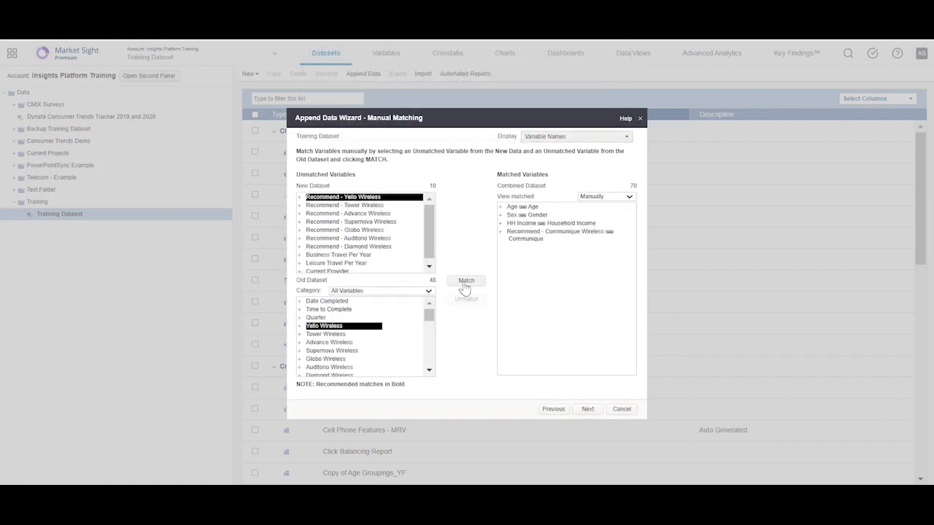
pyautogui.click(466, 281)
pyautogui.click(554, 125)
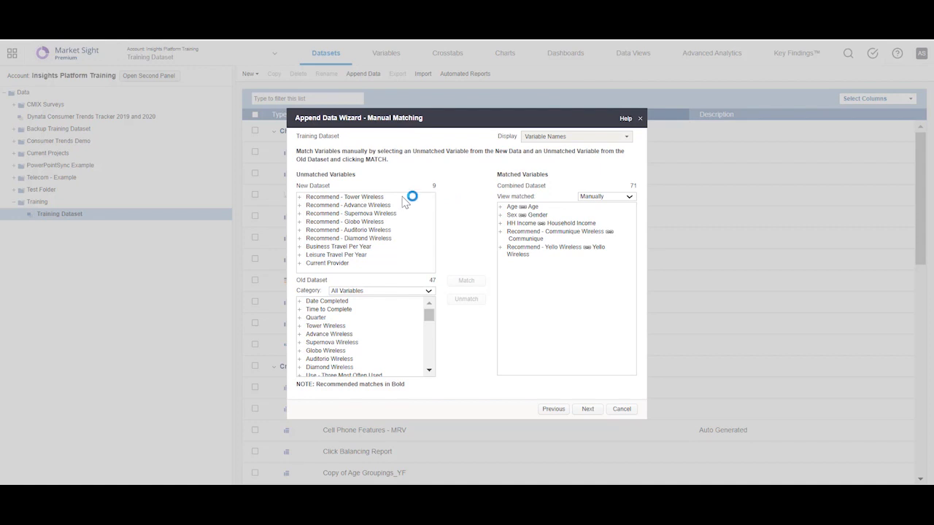
# - Match Recommend - Tower Wireless with Tower Wireless, and Recommend - Advance Wireless with Advance Wireless, accepting differing values
pyautogui.click(407, 197)
pyautogui.click(340, 326)
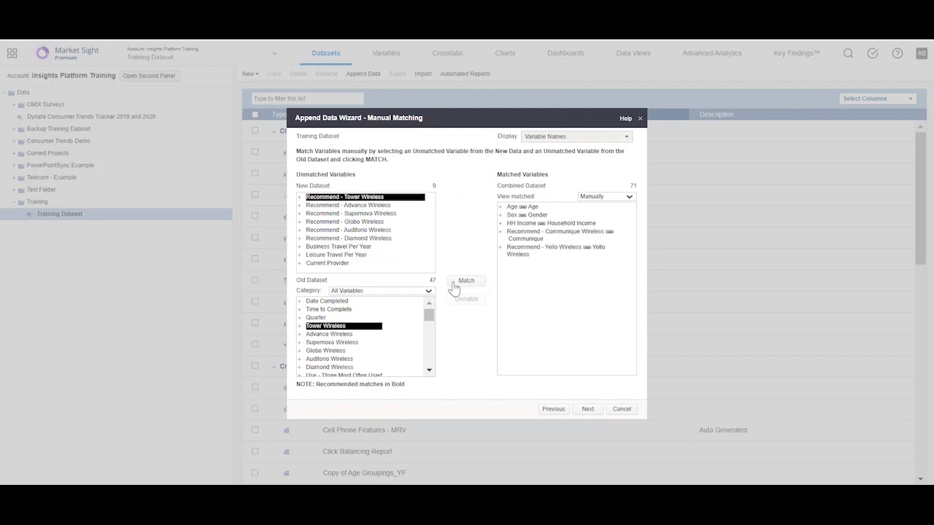
pyautogui.click(466, 281)
pyautogui.click(537, 126)
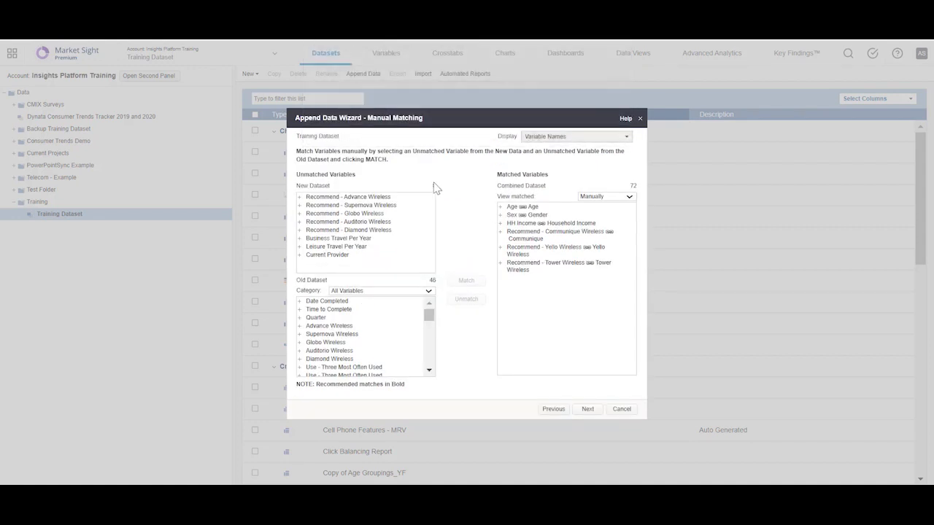
pyautogui.click(398, 197)
pyautogui.click(340, 326)
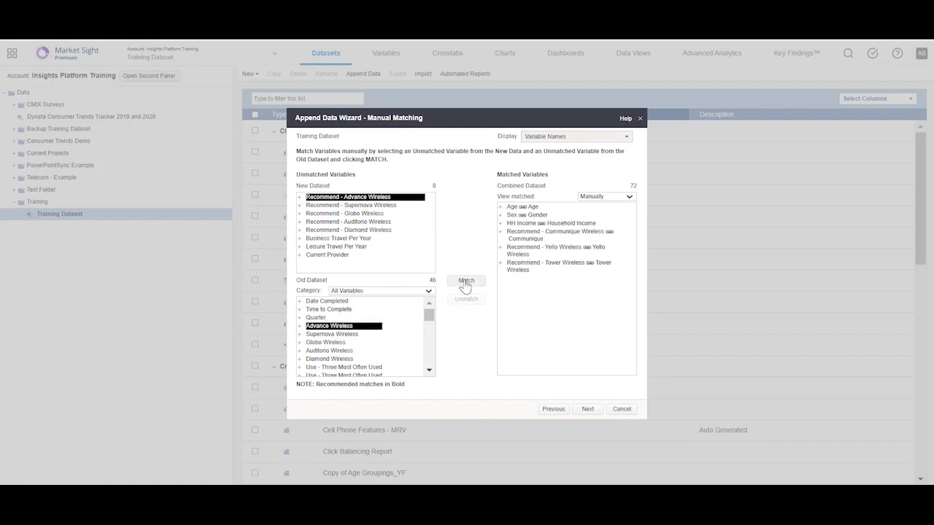
pyautogui.click(464, 281)
pyautogui.click(534, 125)
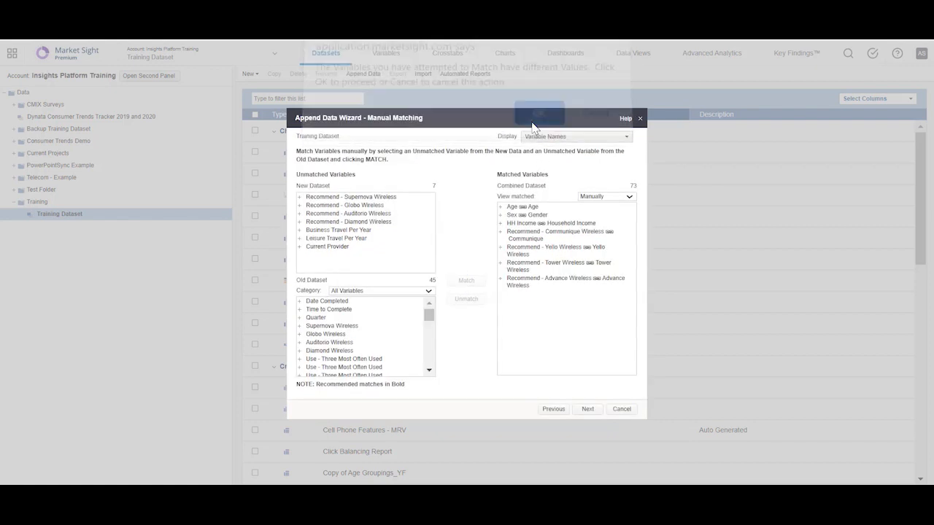
# - Match Recommend - Supernova Wireless from the new dataset with Supernova Wireless from the old dataset, accepting differing values
pyautogui.click(390, 197)
pyautogui.click(333, 328)
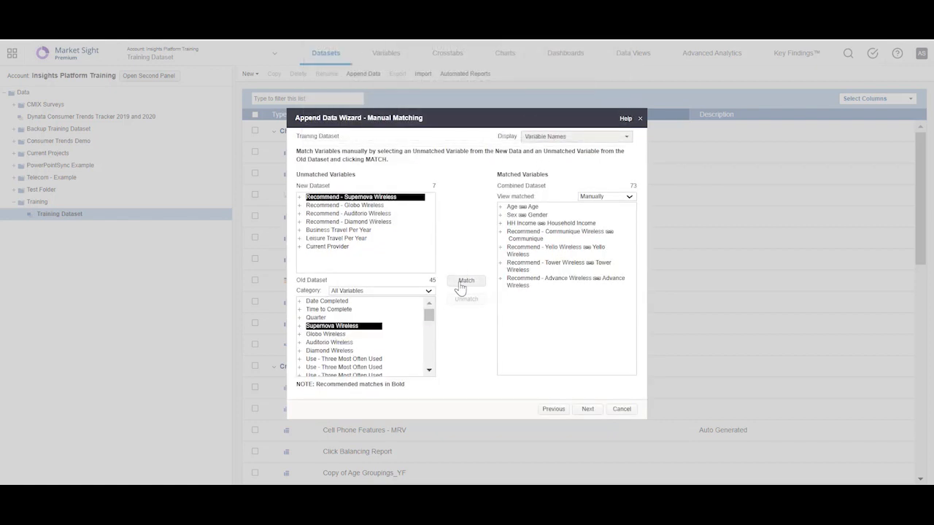
pyautogui.click(462, 283)
pyautogui.press('Return')
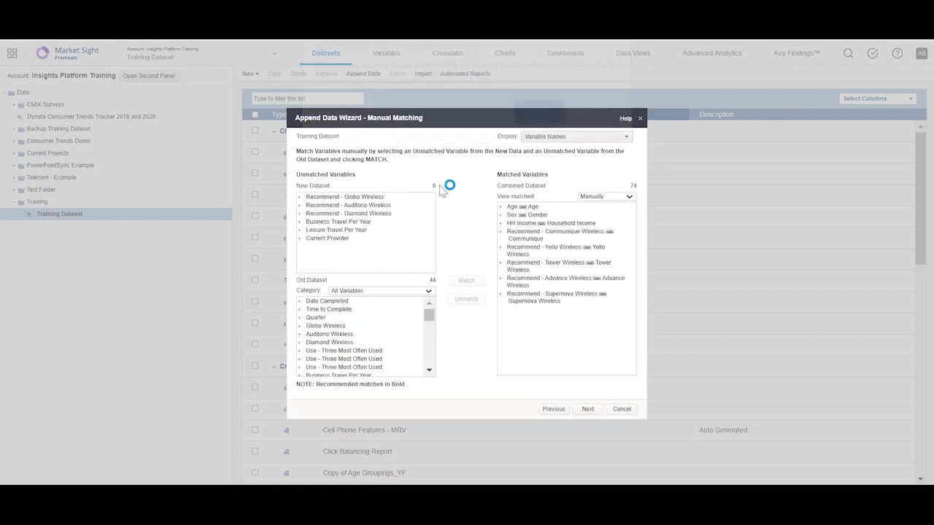
# - Match Recommend - Globo Wireless with Globo Wireless, and Recommend - Auditorio Wireless with Auditorio Wireless, accepting differing values
pyautogui.click(388, 197)
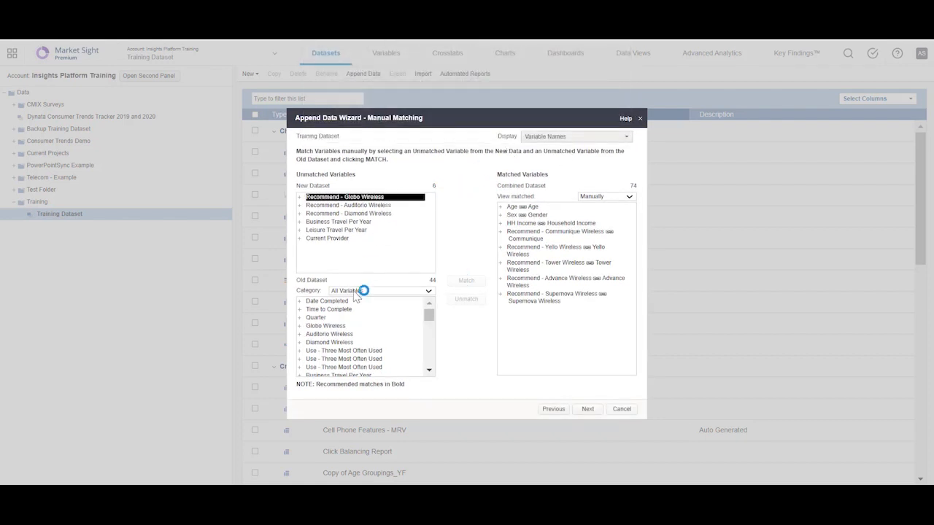
pyautogui.click(334, 326)
pyautogui.click(474, 286)
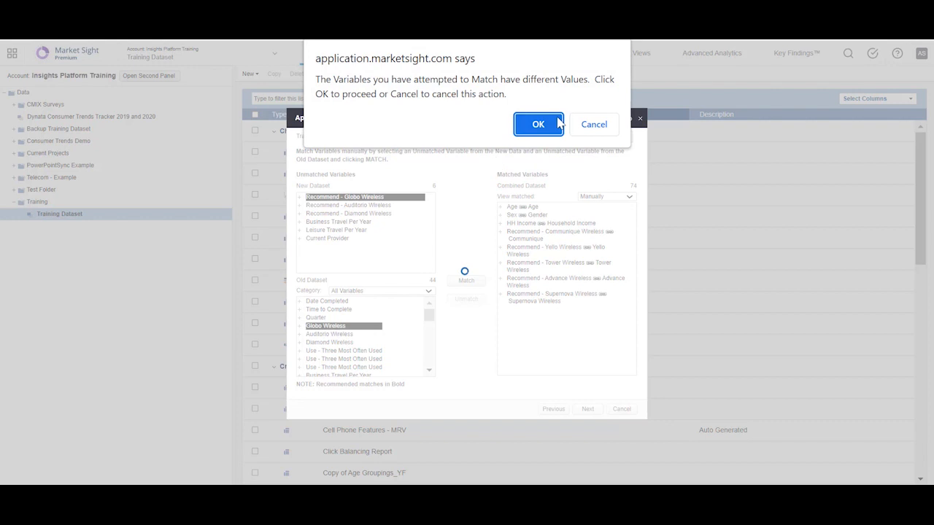
pyautogui.click(554, 123)
pyautogui.click(394, 202)
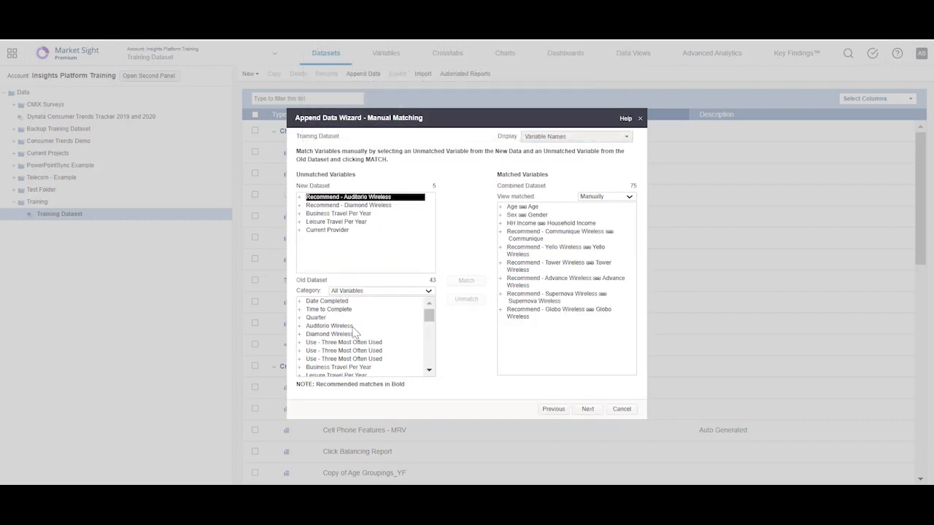
pyautogui.click(354, 327)
pyautogui.click(462, 283)
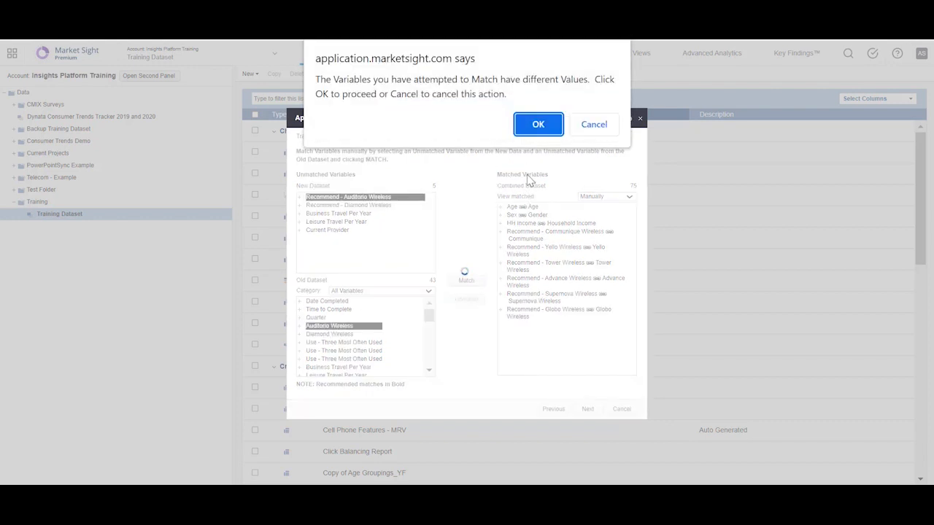
pyautogui.click(537, 124)
# - Match Recommend - Diamond Wireless from the new dataset with Diamond Wireless from the old dataset, accepting differing values
pyautogui.click(387, 199)
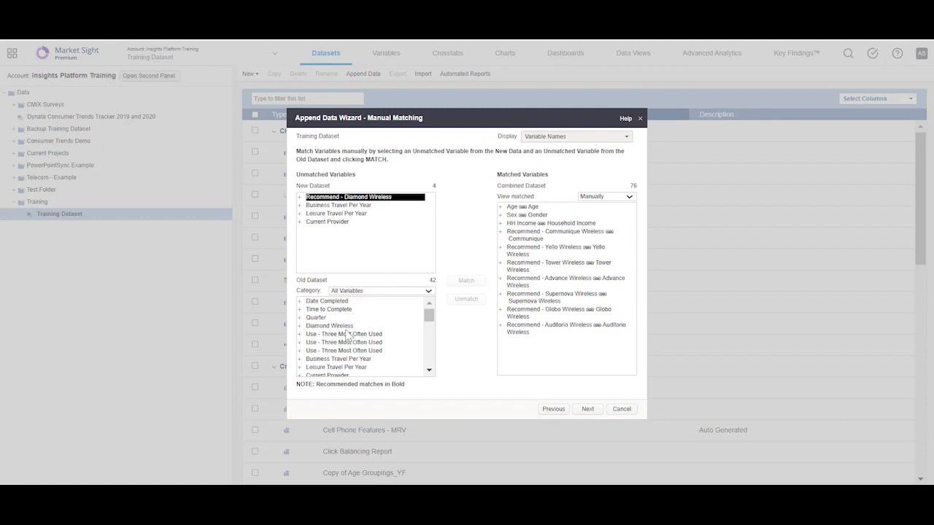
pyautogui.click(348, 326)
pyautogui.click(465, 281)
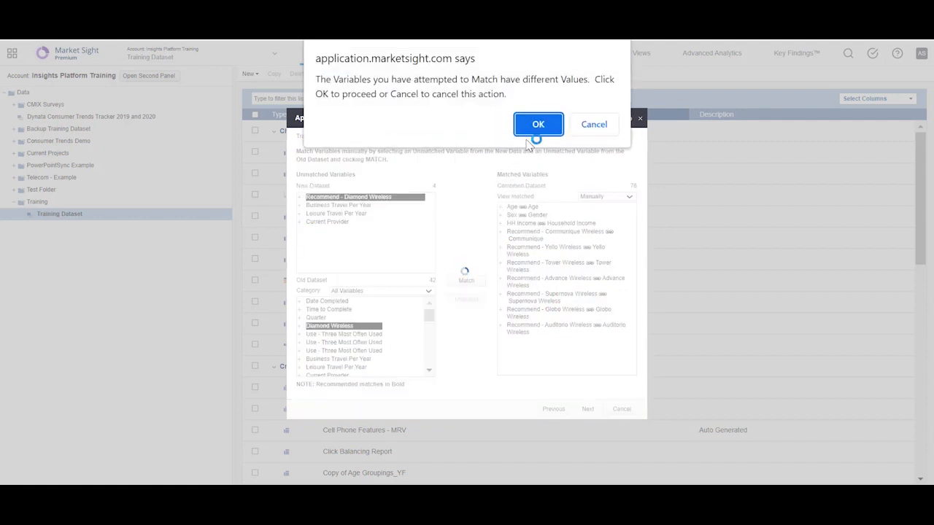
pyautogui.click(537, 124)
# - Match Business Travel Per Year and Leisure Travel Per Year with the old dataset's variables of the same names
pyautogui.click(381, 200)
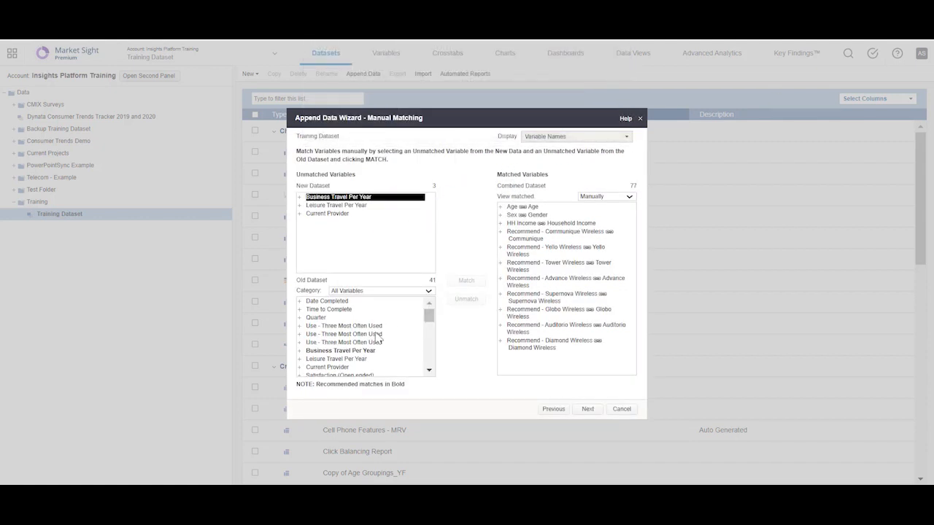
pyautogui.click(352, 351)
pyautogui.click(462, 283)
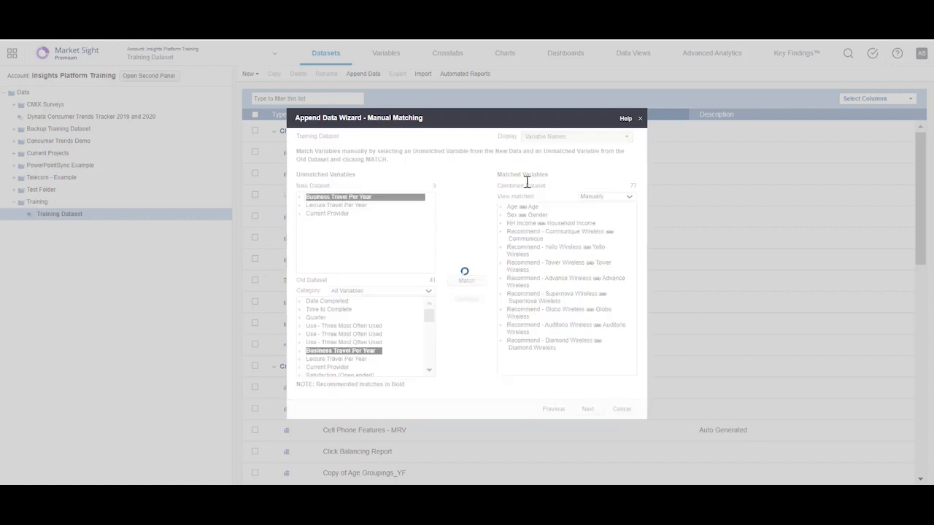
pyautogui.click(379, 199)
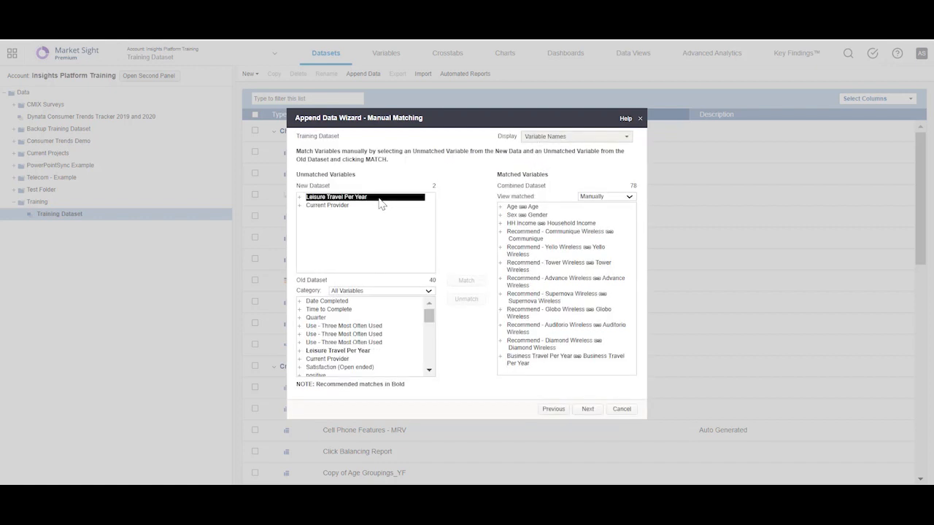
pyautogui.click(351, 351)
pyautogui.click(456, 282)
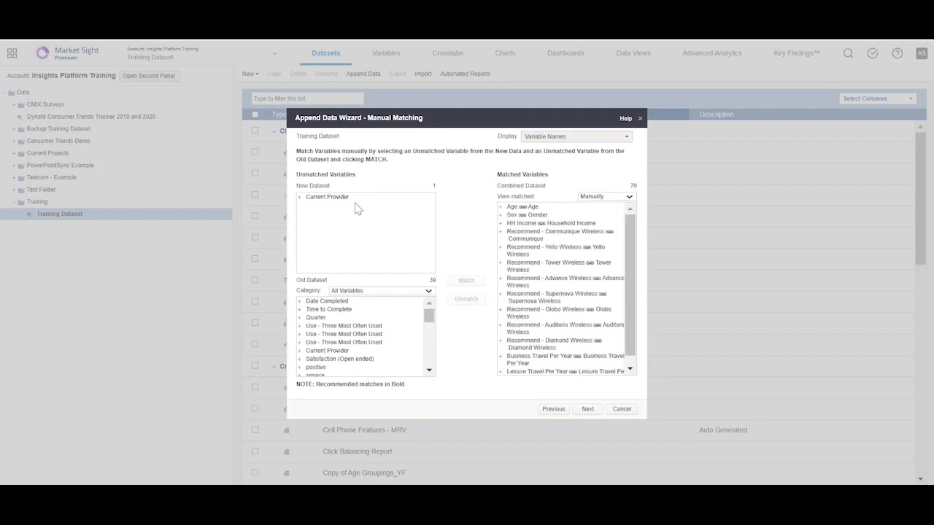
# - Match Current Provider from the new dataset with Current Provider from the old dataset
pyautogui.click(351, 198)
pyautogui.click(347, 352)
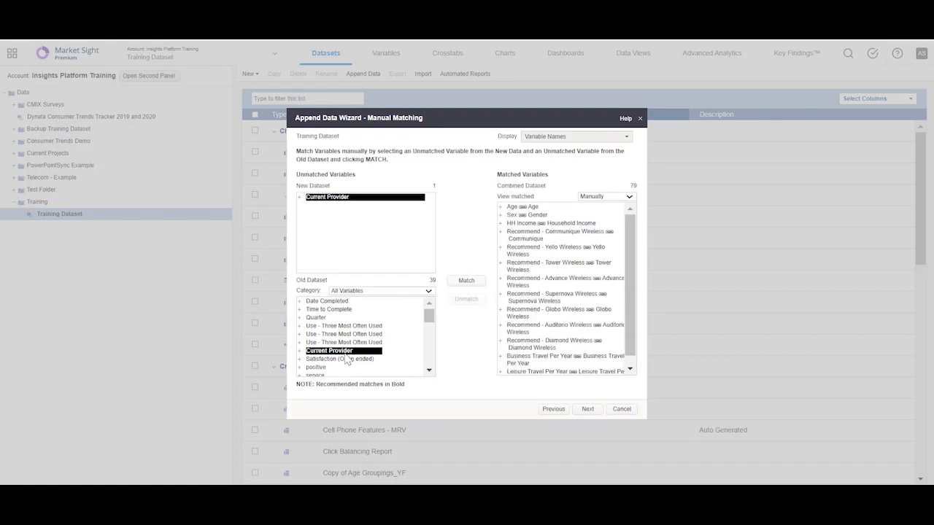
pyautogui.click(467, 282)
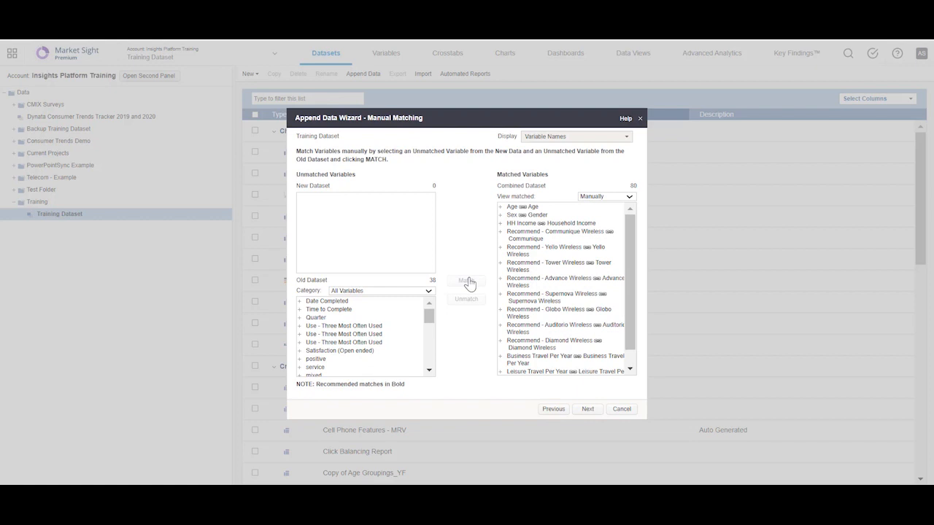
# - Accept a wave variable labelling new data Wave 2 and old data Wave 1, including both in existing crosstabs and data views
pyautogui.click(587, 410)
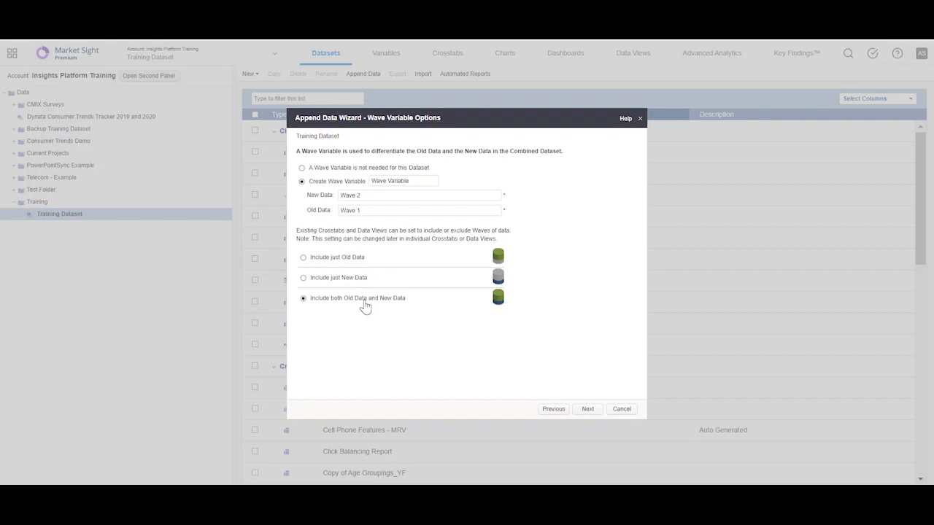
pyautogui.click(587, 409)
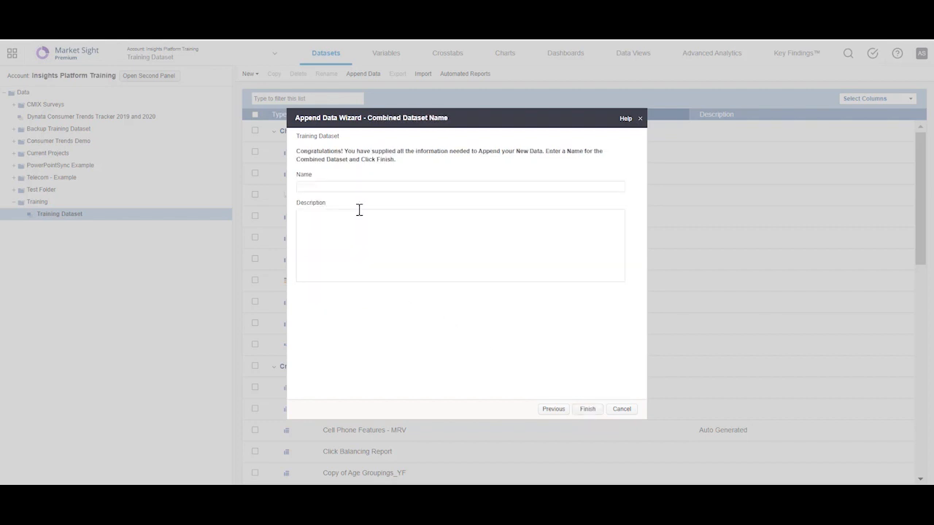
# - Create the combined dataset under the name "Appended Respondents dataset" and open it from the Training folder
pyautogui.click(350, 187)
pyautogui.write('Appended Respondents dataset')
pyautogui.click(584, 410)
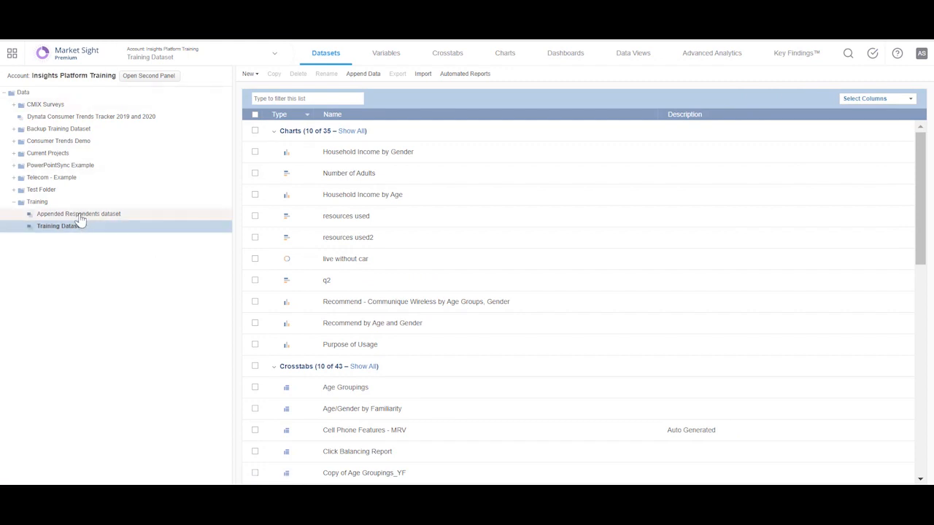
pyautogui.click(81, 217)
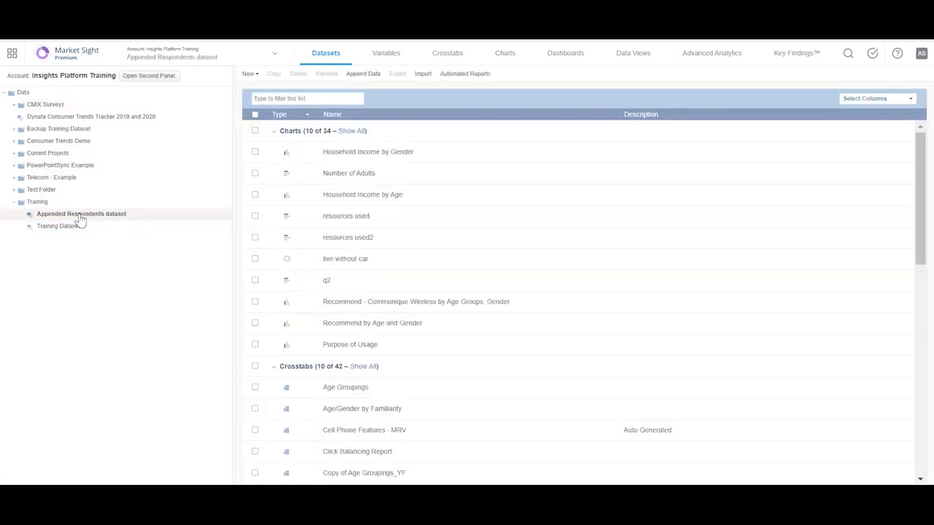